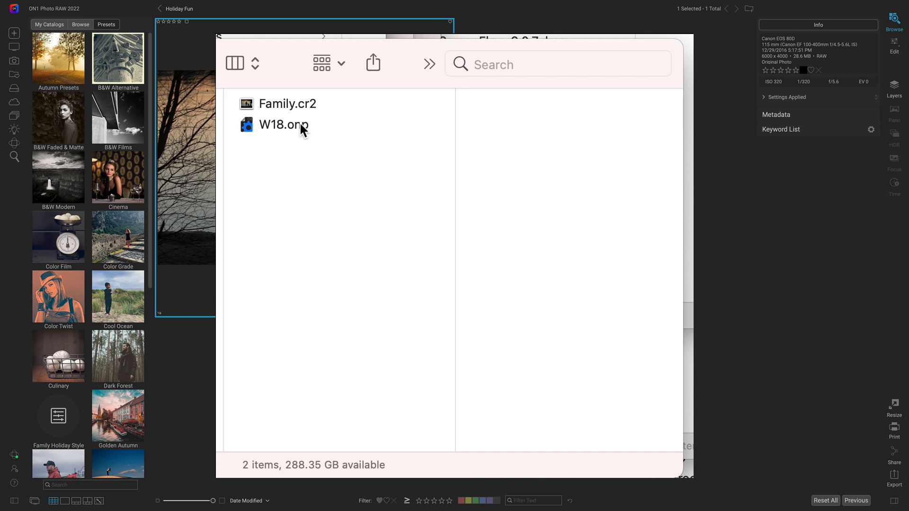
- Open the preset file W18.onp from the folder with ON1 Photo RAW 2022
right_click(300, 123)
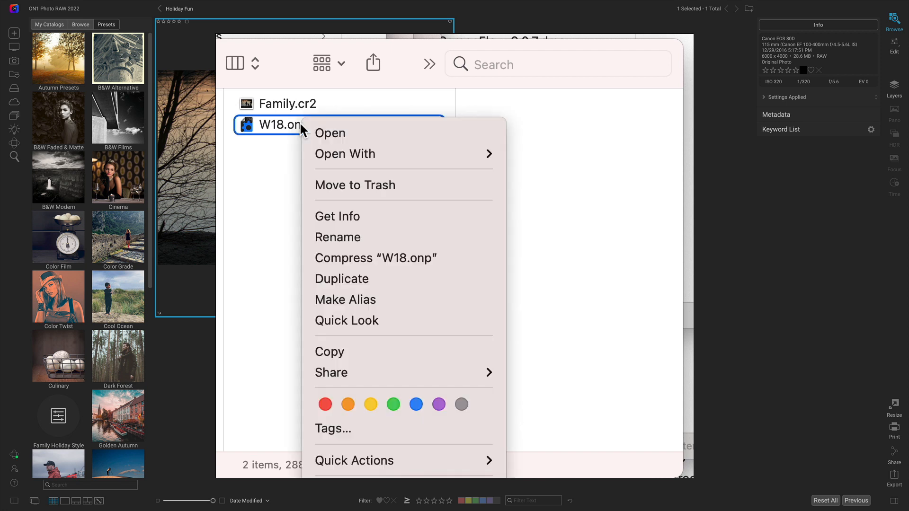
mouse_move(366, 158)
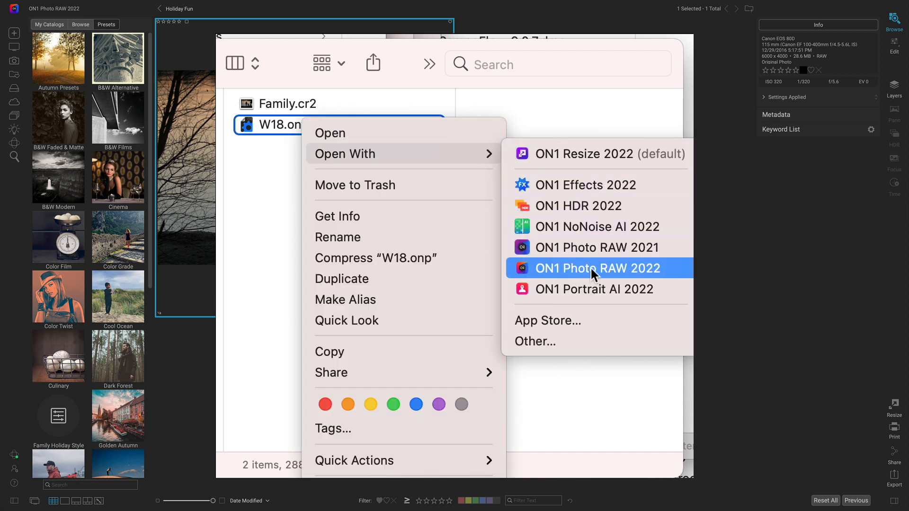
click(619, 268)
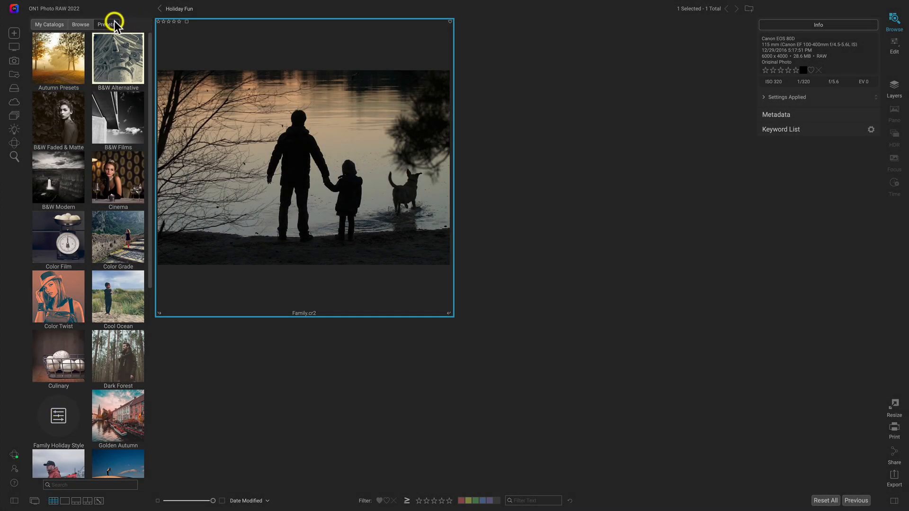
- Apply the W18 preset from the Family Holiday Style category to Family.cr2 and view the photo enlarged
click(59, 416)
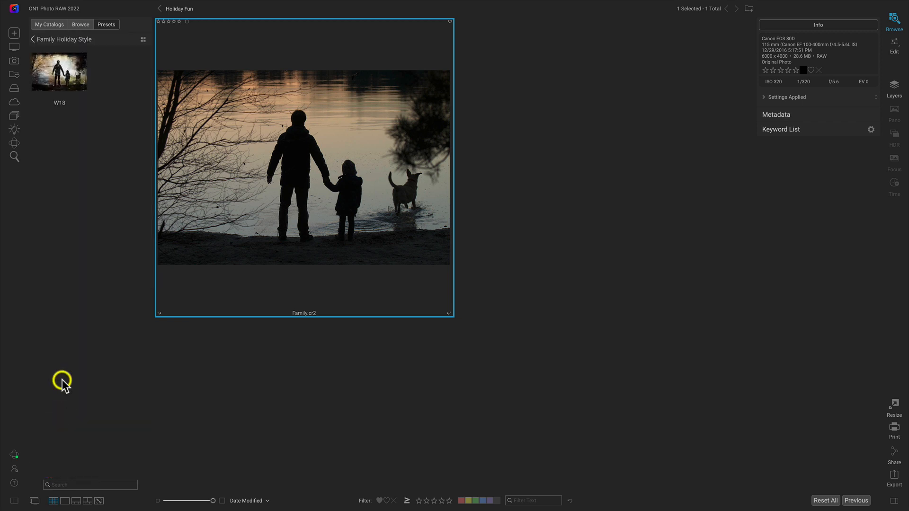
click(63, 79)
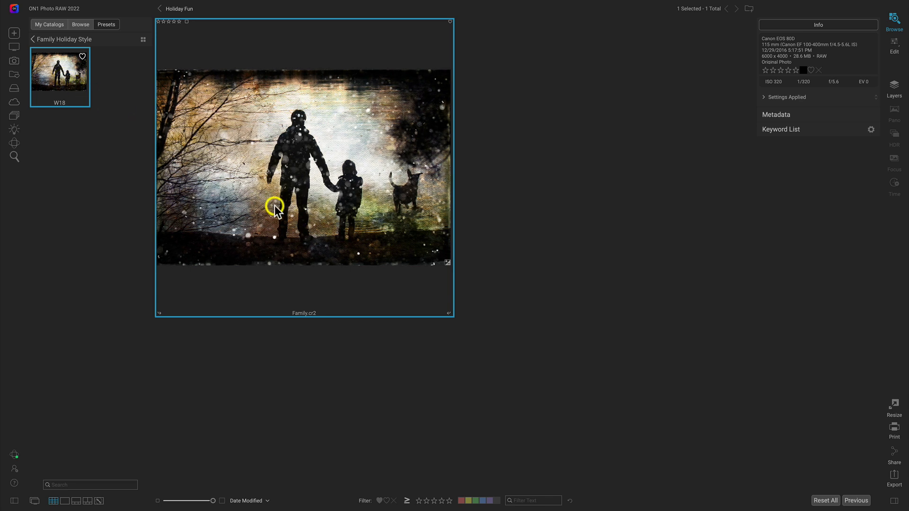
double_click(274, 206)
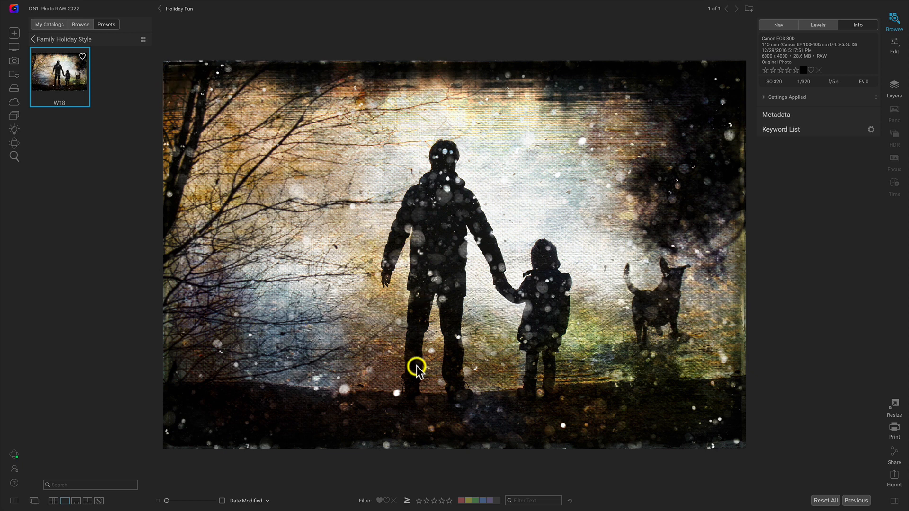
- Open the photo for editing and set the Develop tone adjustments to Shadows 25 and Whites 9
click(896, 44)
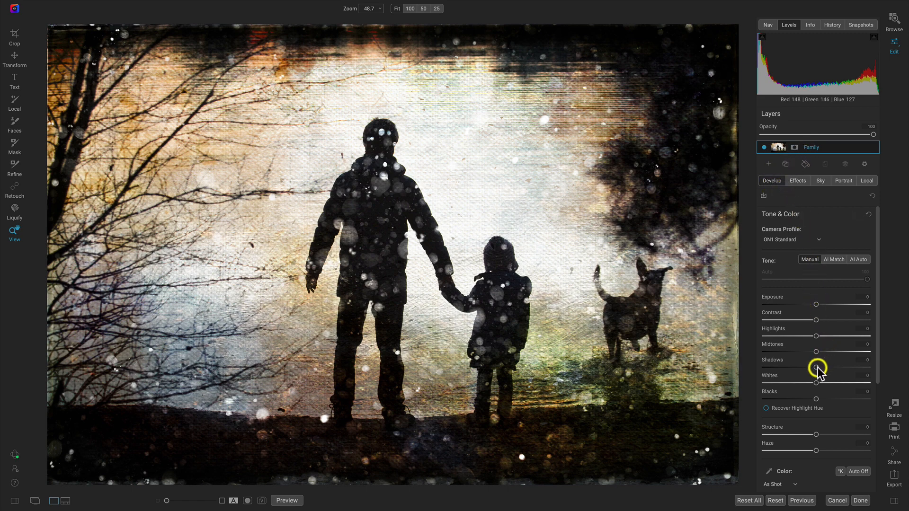
drag(816, 368, 829, 368)
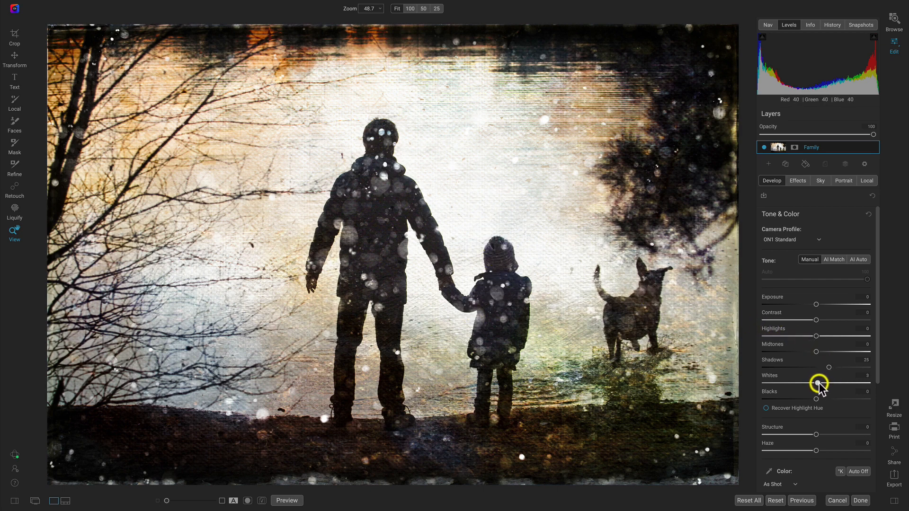
drag(817, 383, 821, 385)
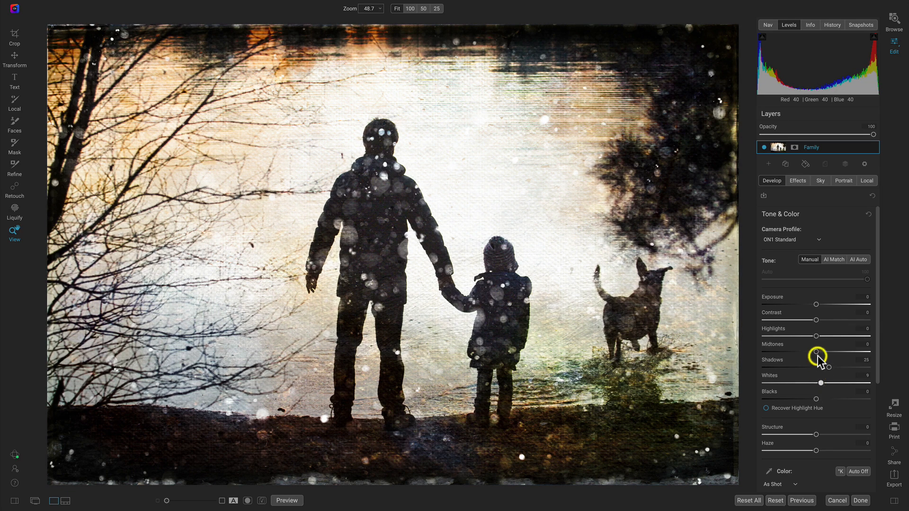
- Set the scale of texture7 in the first Textures effect filter to 2
click(799, 181)
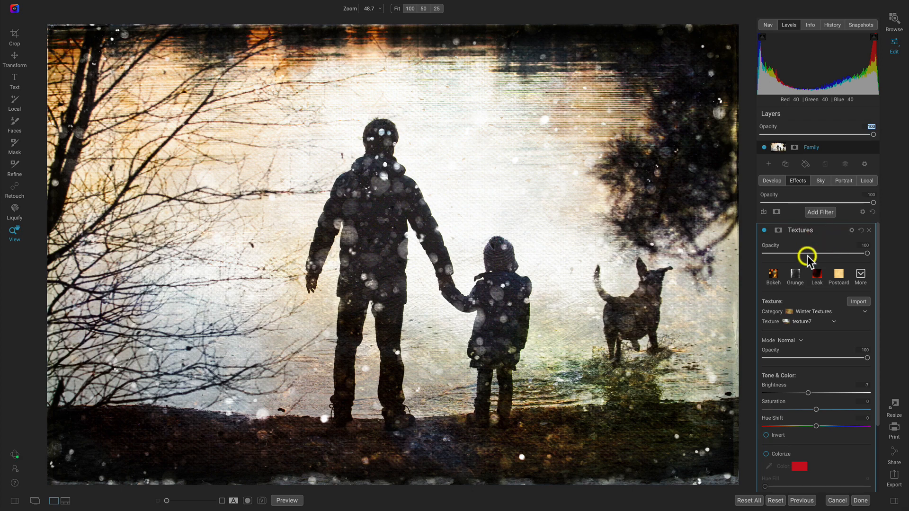
scroll(822, 335, down, 2)
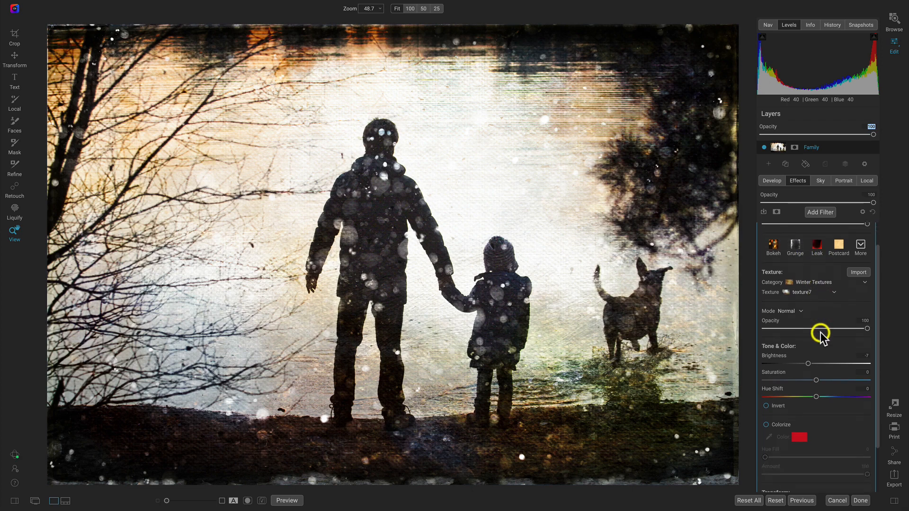
scroll(821, 334, down, 2)
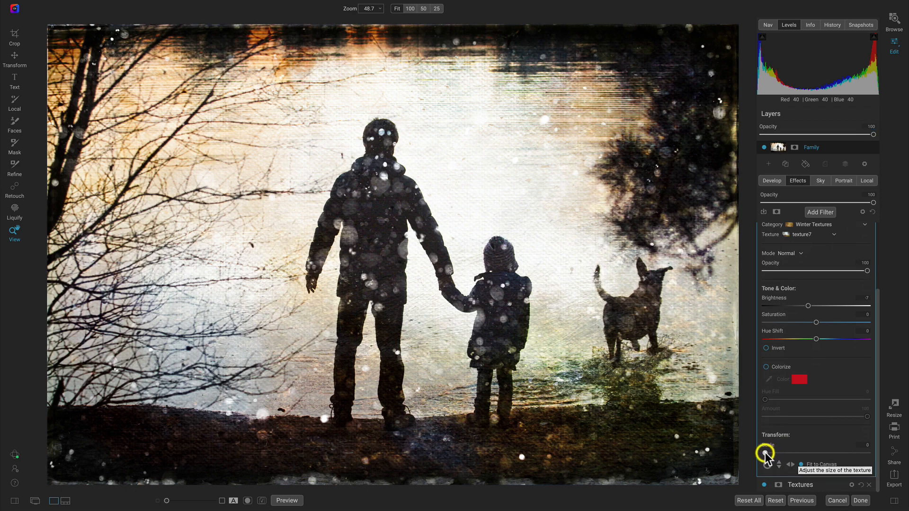
drag(766, 455, 767, 452)
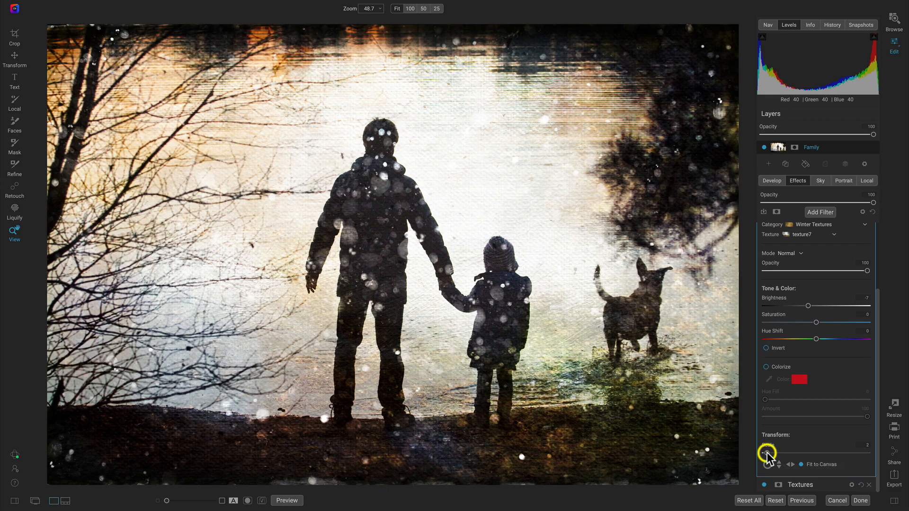
scroll(826, 432, up, 4)
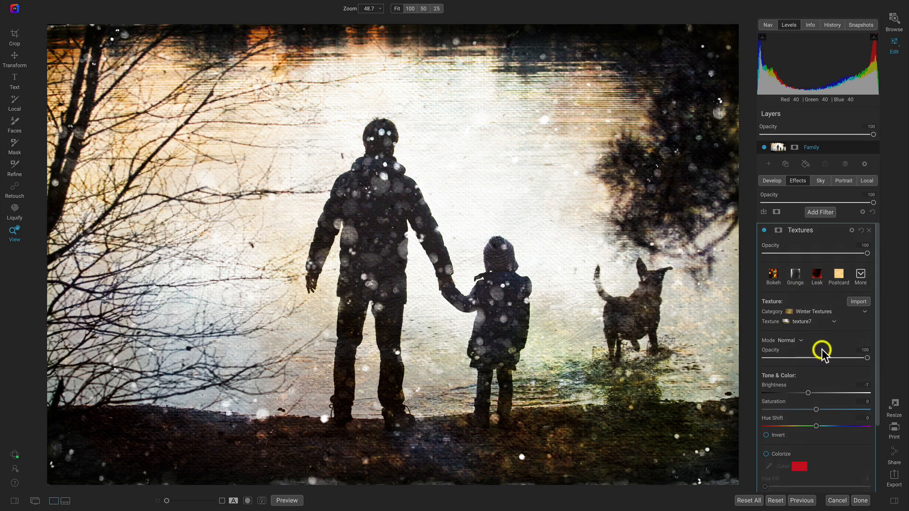
- Colorize texture7 in the first Textures filter with Hue Fill 244 and Amount 35
scroll(821, 351, down, 3)
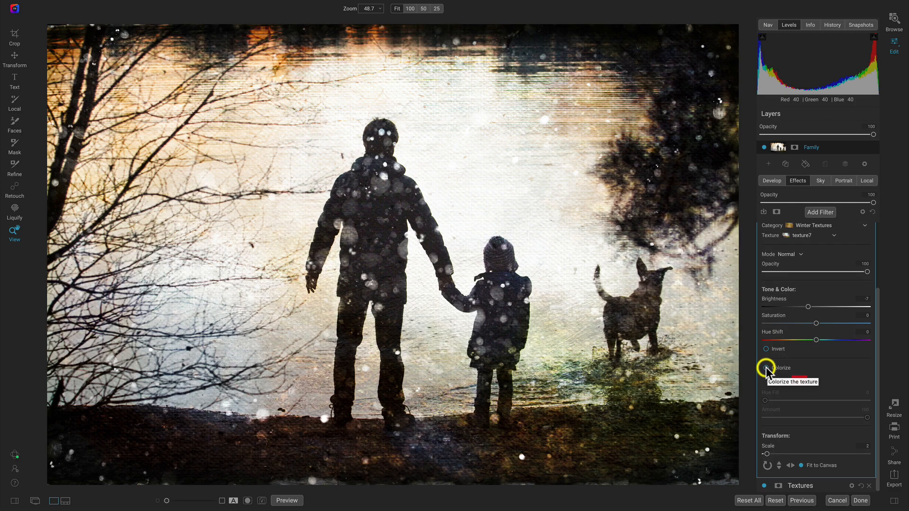
click(766, 368)
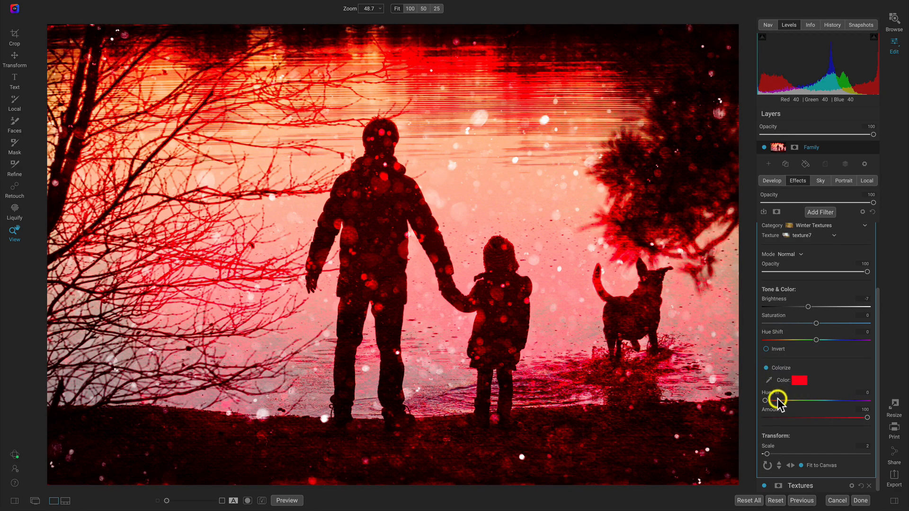
drag(763, 400, 800, 419)
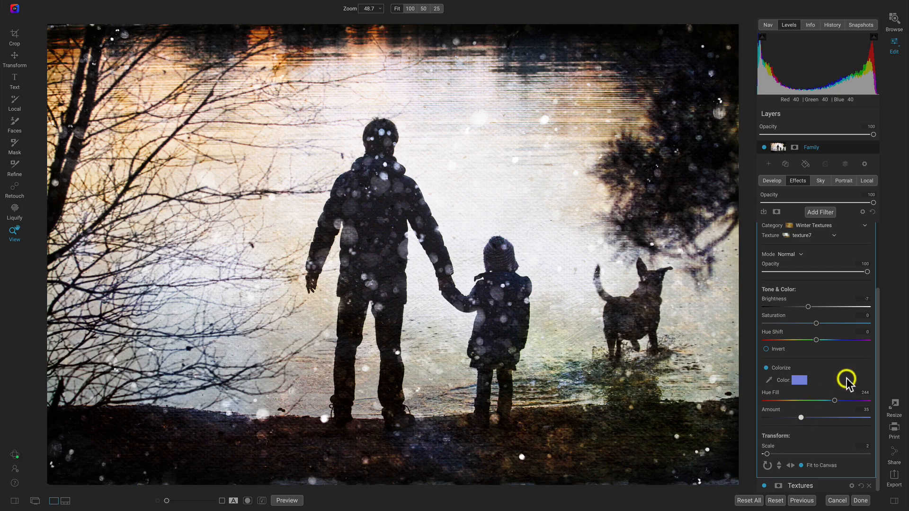
scroll(847, 380, up, 3)
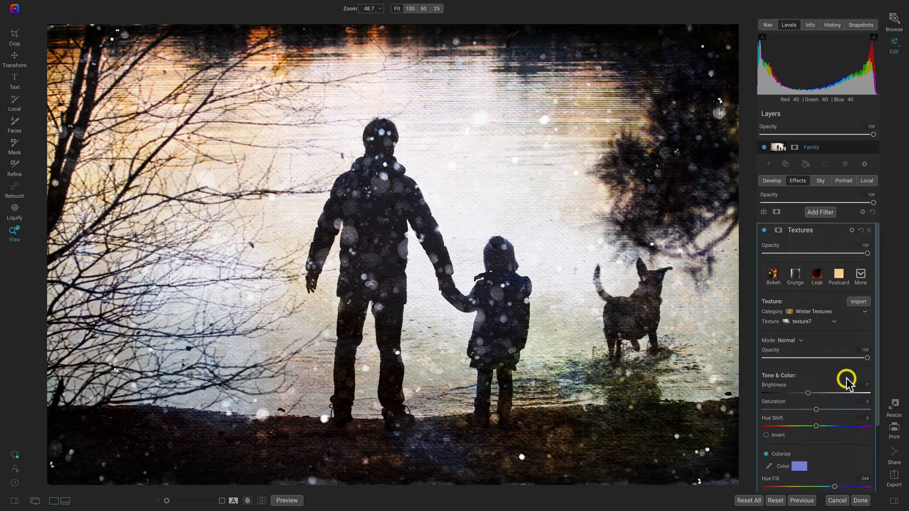
- Add a Borders filter with Fit Image set to 3, and compare the photo with the border off and on
click(820, 212)
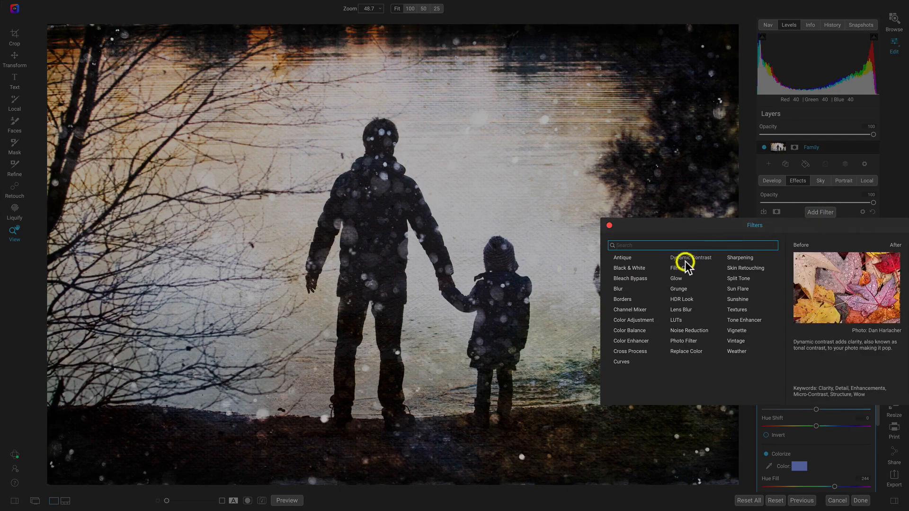
click(629, 299)
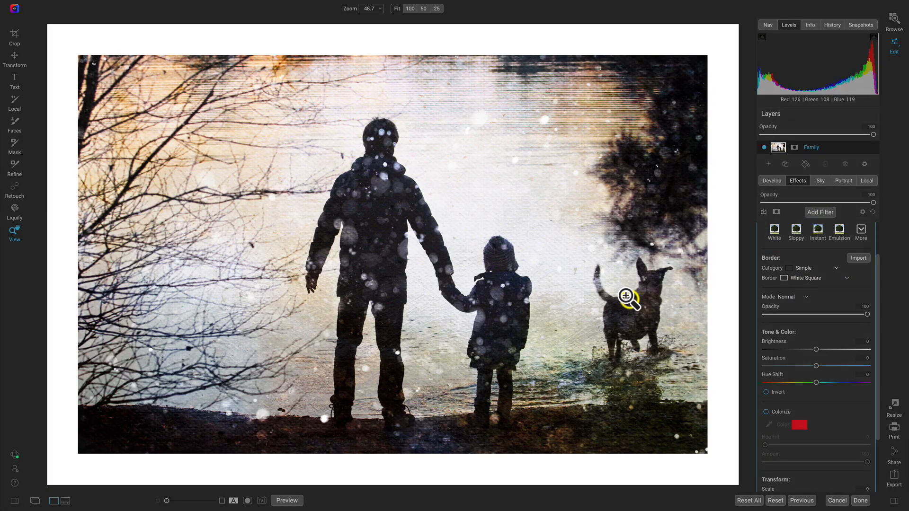
scroll(832, 320, down, 5)
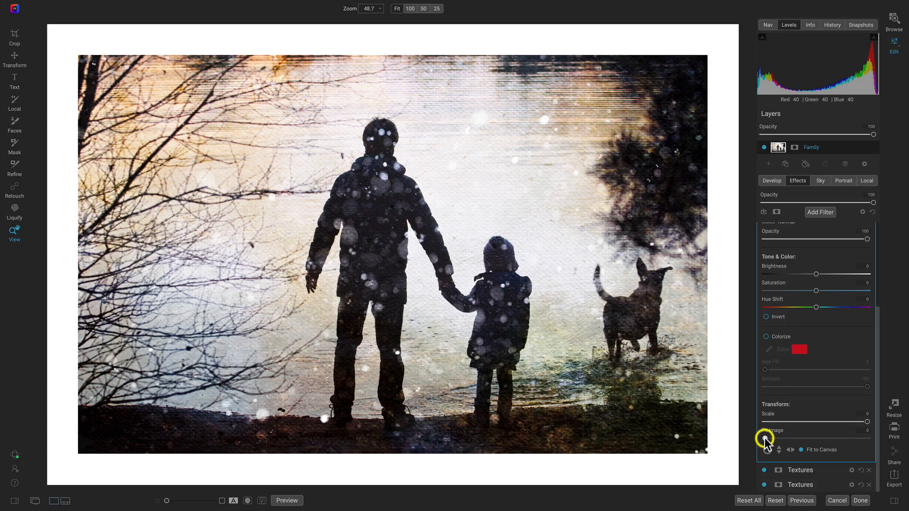
drag(765, 439, 780, 438)
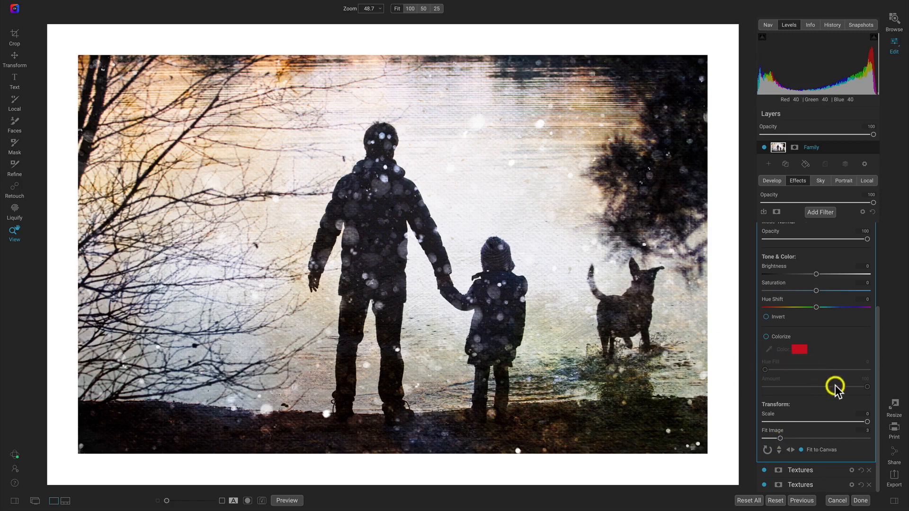
scroll(836, 388, up, 3)
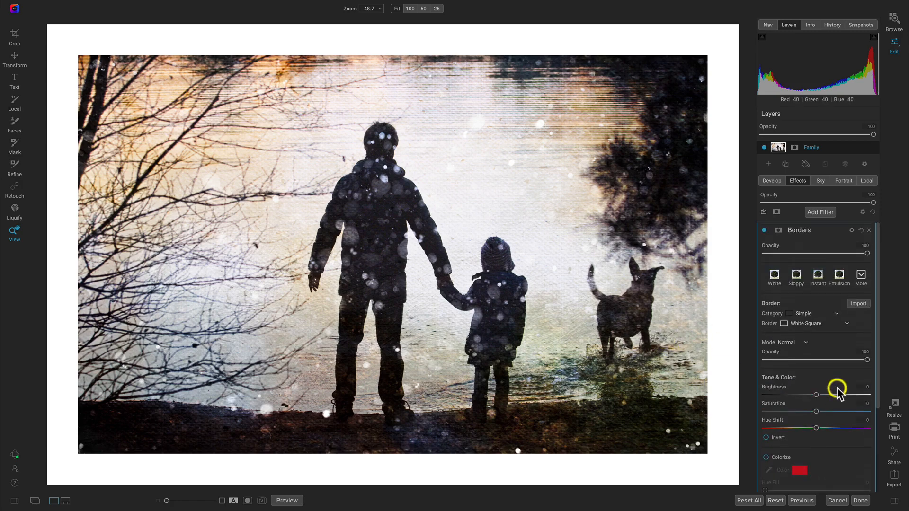
click(766, 230)
click(766, 230)
click(766, 230)
click(765, 230)
- Export the photo to the same folder as the original with the Resize option turned off
click(894, 479)
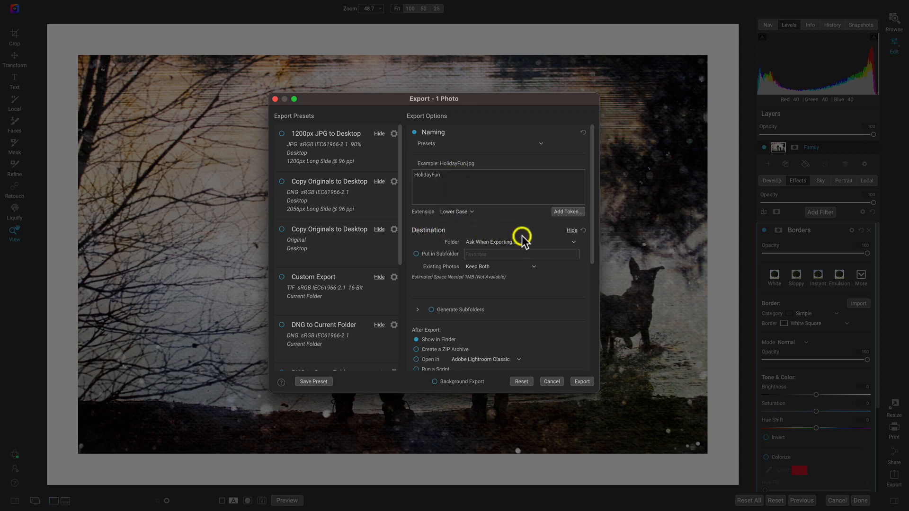
click(551, 242)
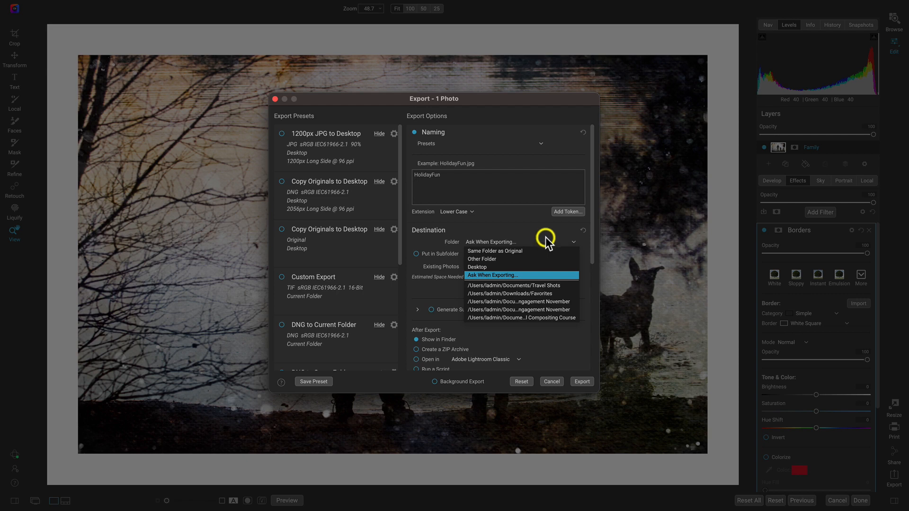
click(512, 251)
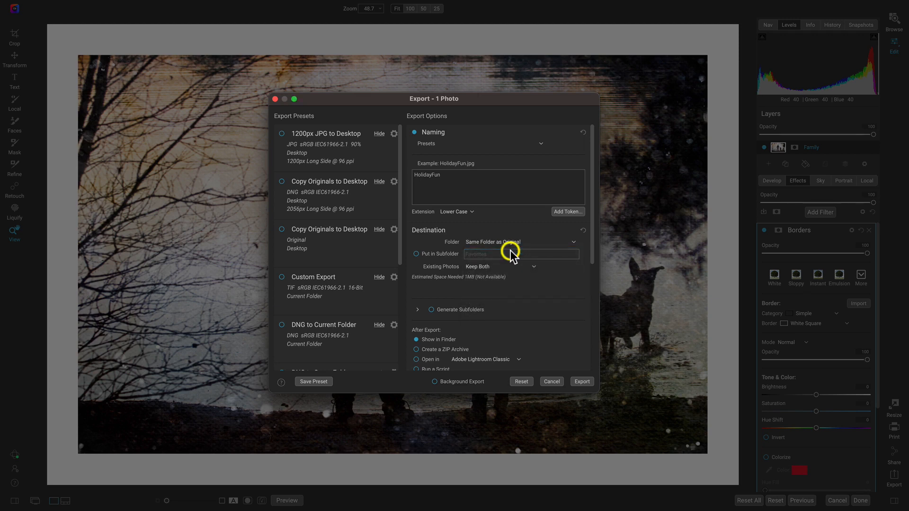
scroll(442, 246, down, 10)
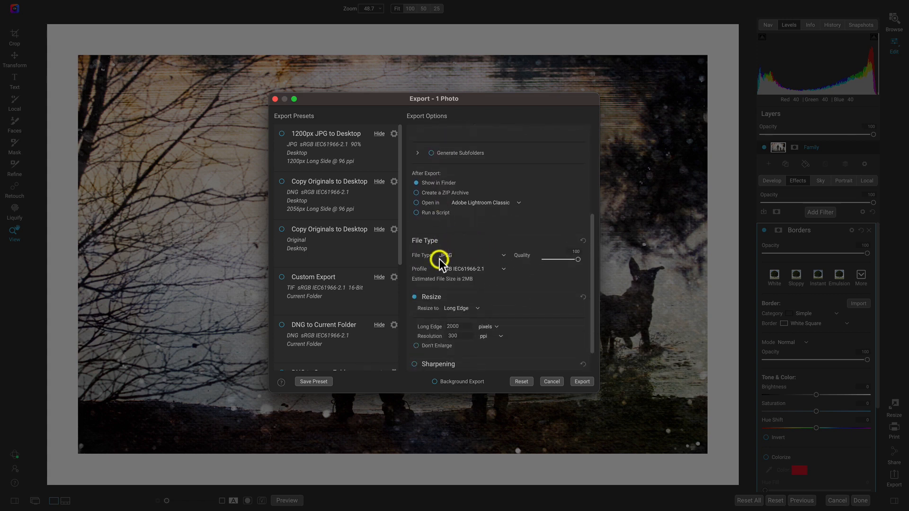
scroll(507, 284, down, 2)
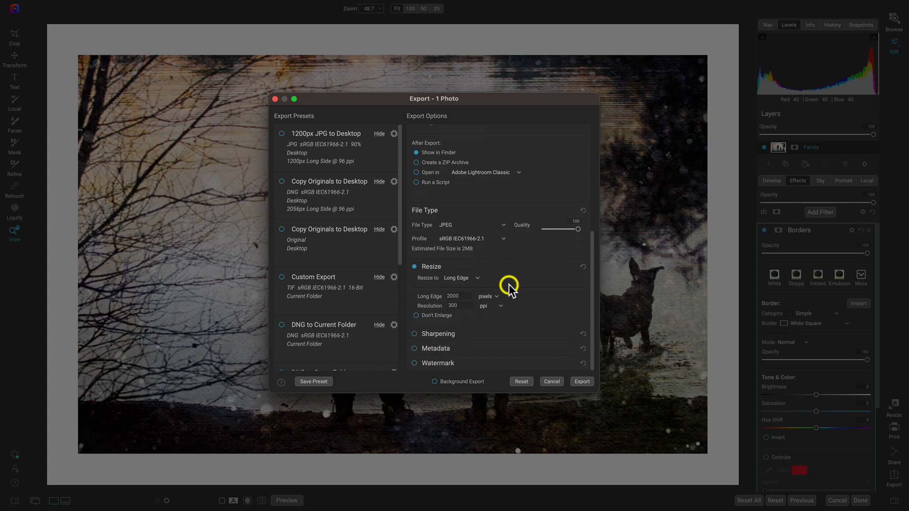
click(414, 268)
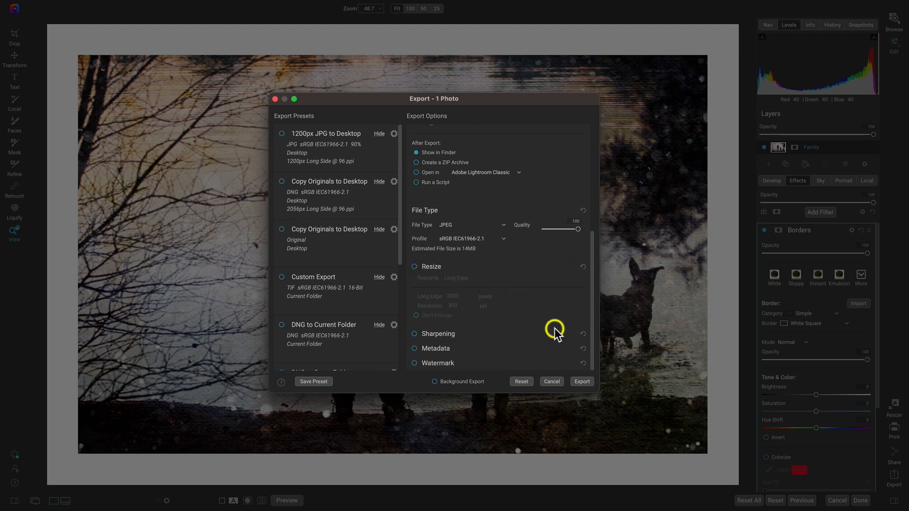
click(582, 382)
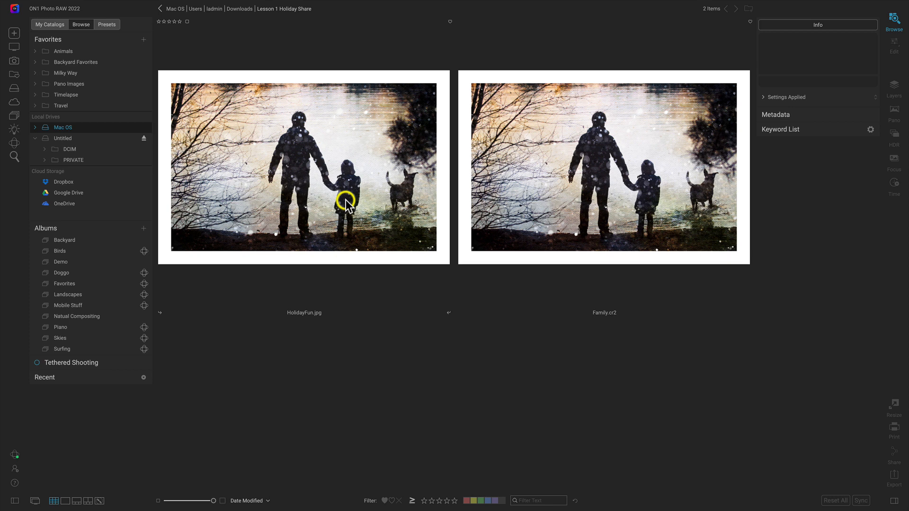
- Reset all edit settings on the original Family.cr2 and clear the selection
click(579, 200)
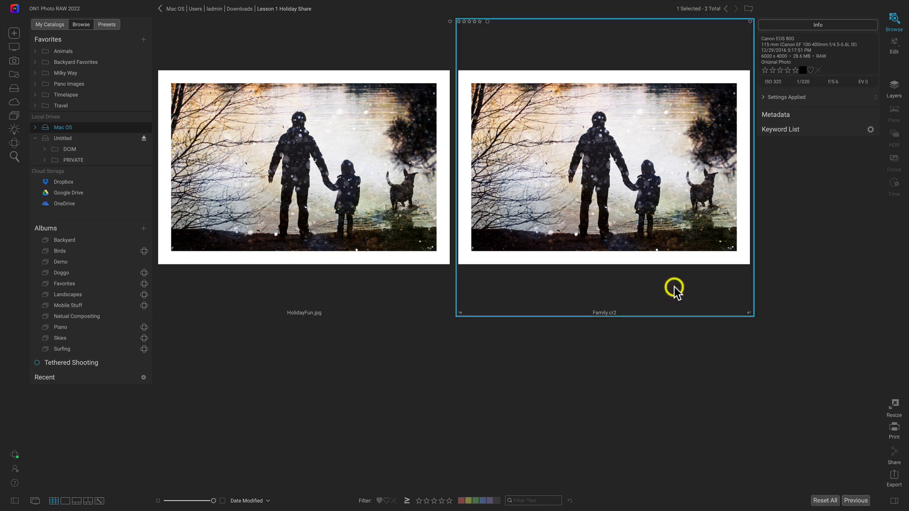
click(825, 500)
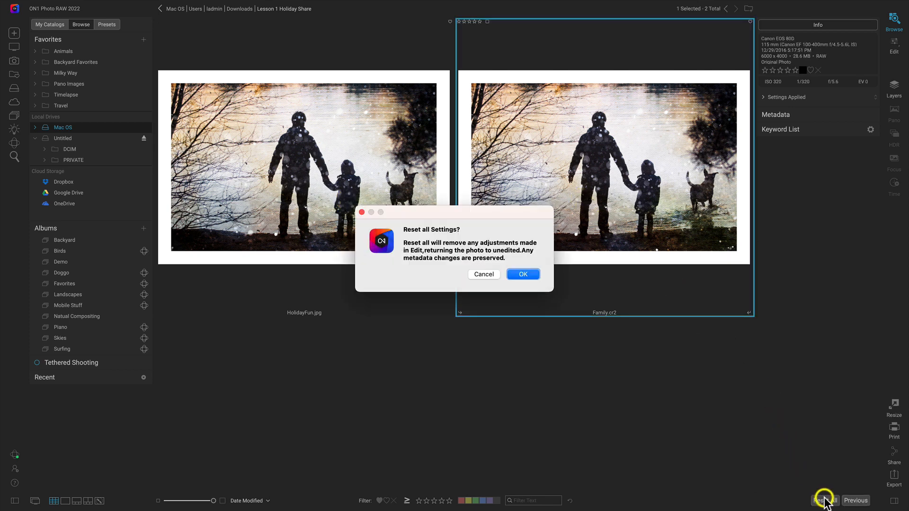
click(525, 276)
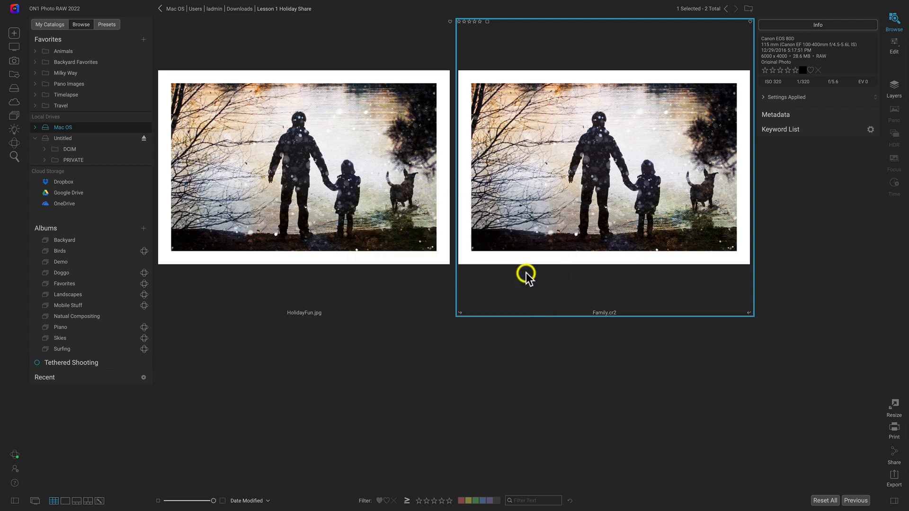
click(554, 384)
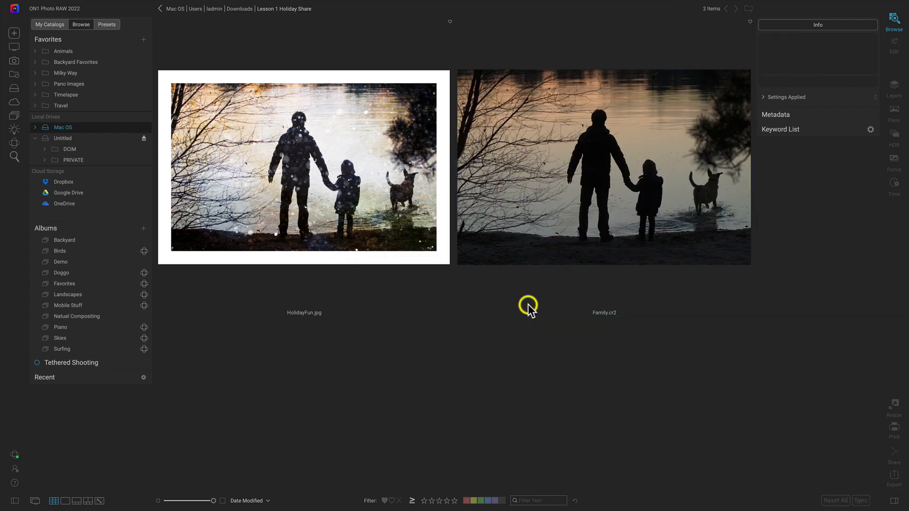
- Compare the reset Family.cr2 with the exported HolidayFun.jpg, leaving the exported photo selected
click(585, 176)
click(368, 151)
click(335, 181)
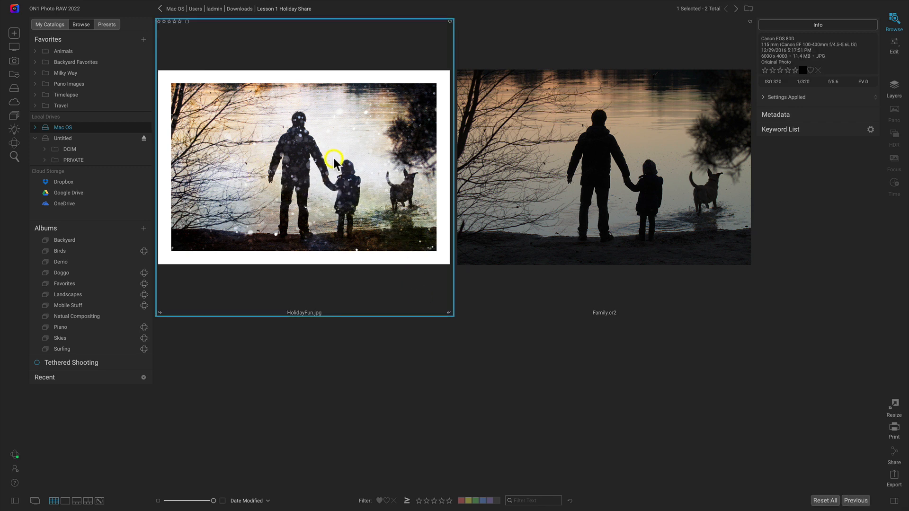
- Create a Holiday Fun album containing the selected photo, published to Cloud Sync as Editable Preview, and open the album
mouse_move(147, 227)
click(153, 234)
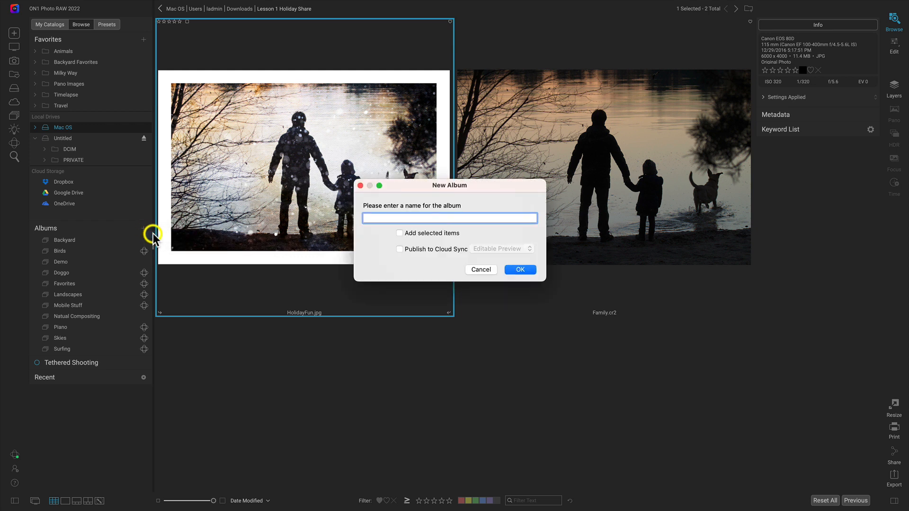
text(Holiday Fun)
click(400, 250)
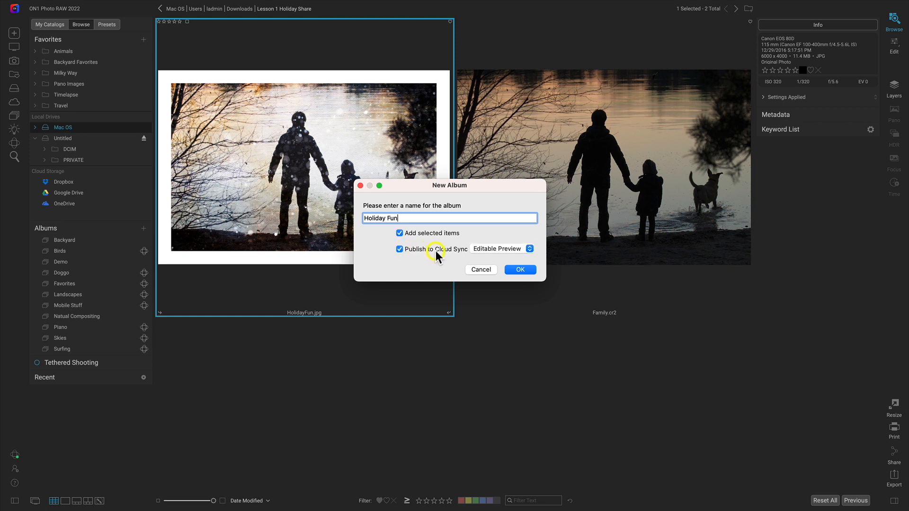
click(521, 270)
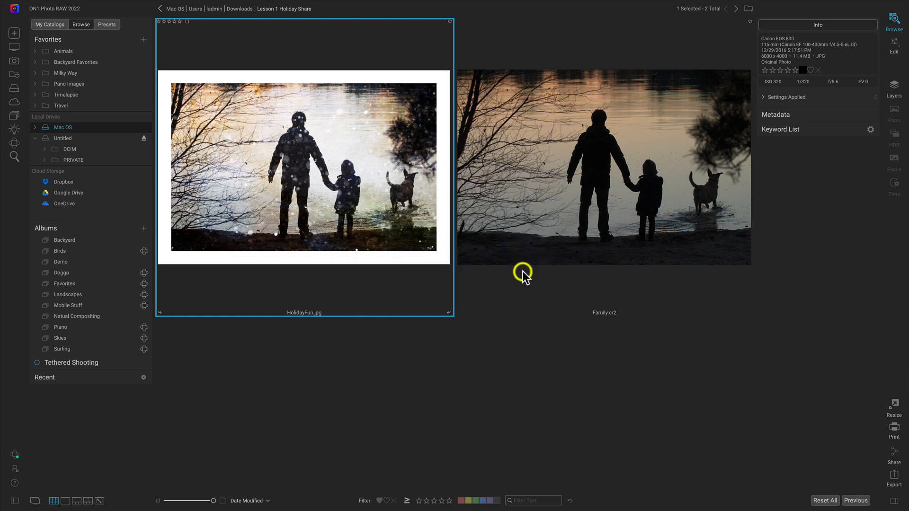
click(81, 294)
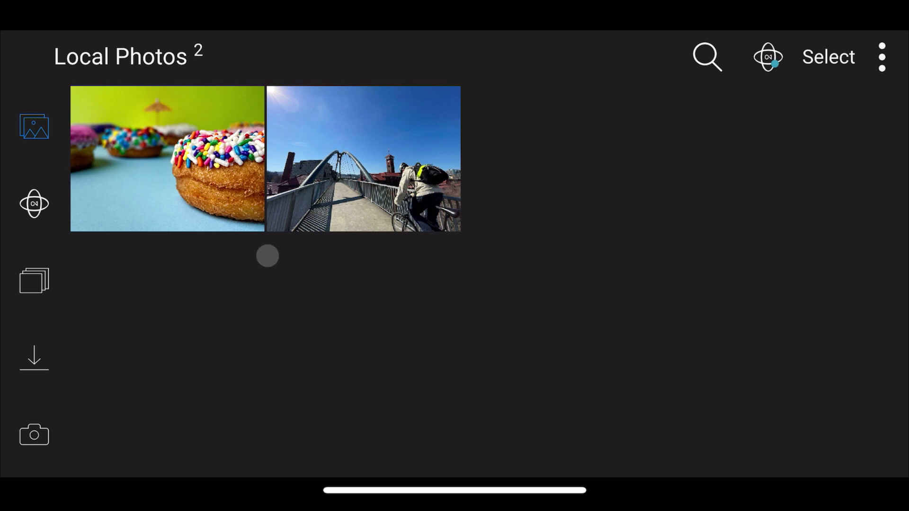
- In the ON1 mobile app, open the Holiday Fun album from all albums and view HolidayFun.jpg
click(35, 282)
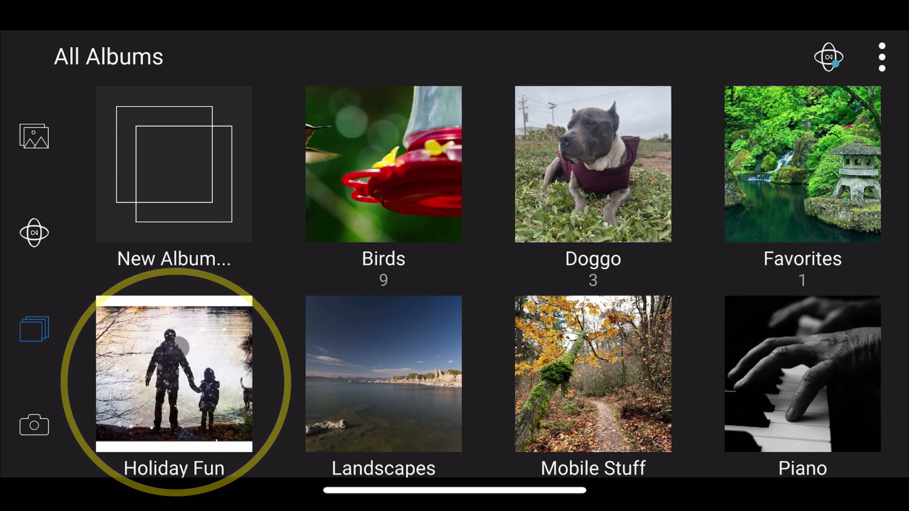
click(172, 374)
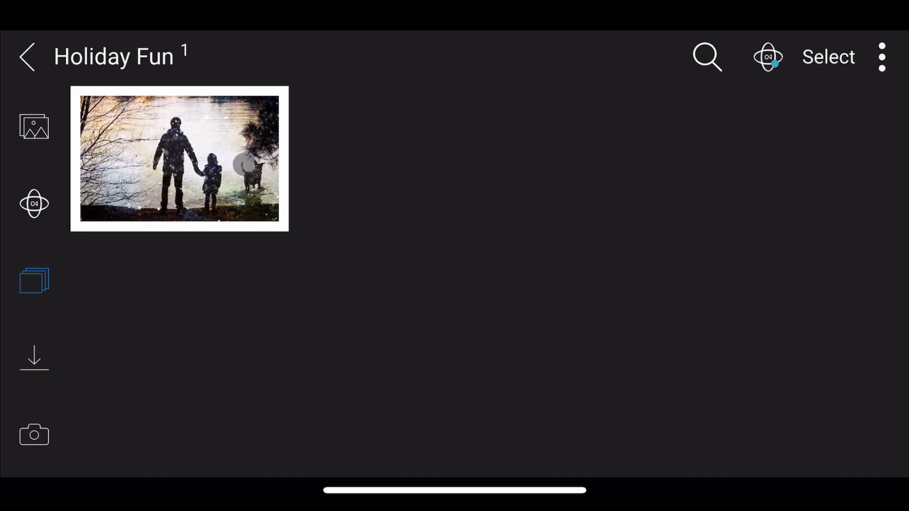
click(193, 163)
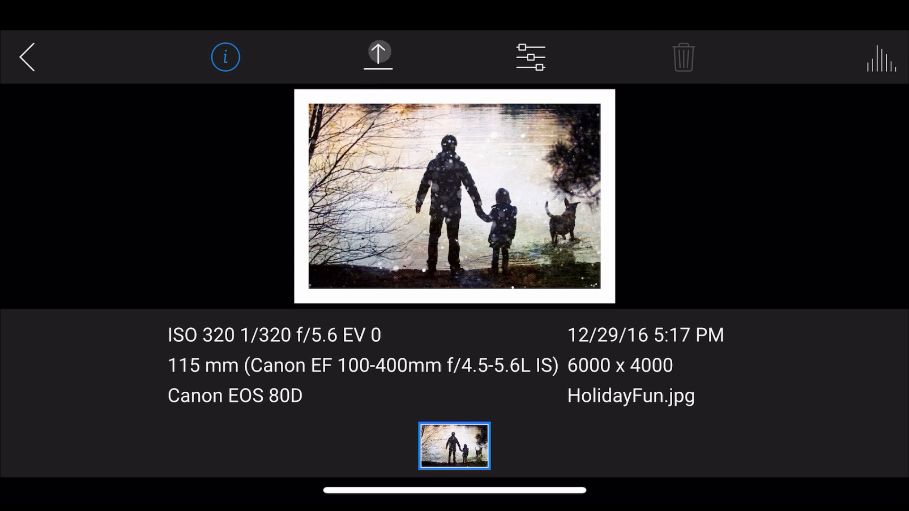
- Open the system sharing options for HolidayFun.jpg at Max file size and browse the available destination apps
click(377, 55)
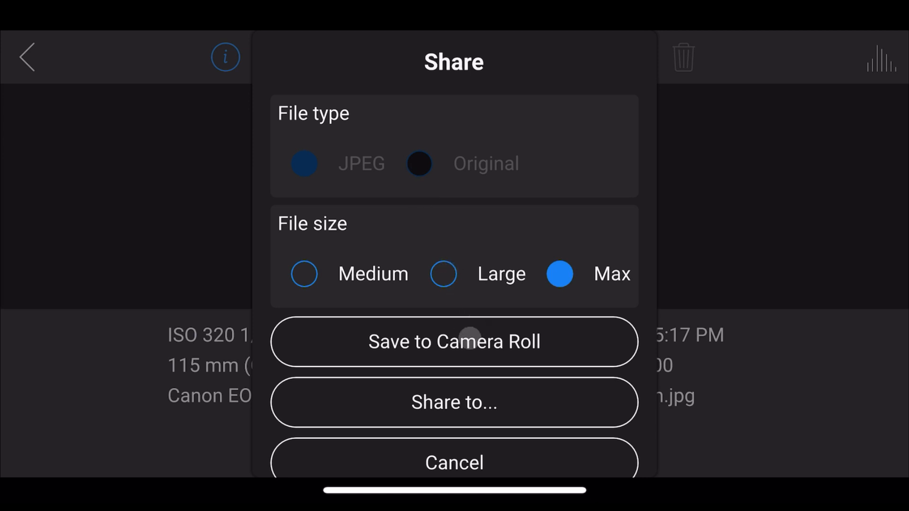
click(476, 400)
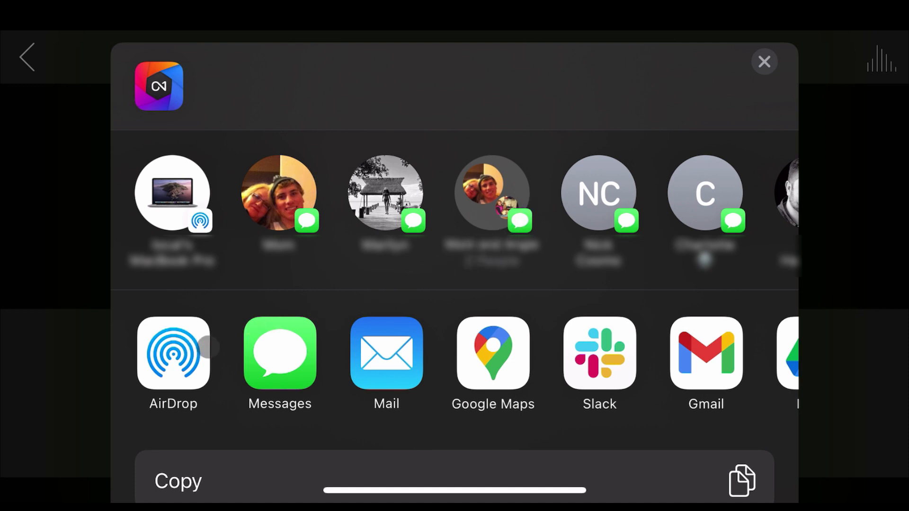
scroll(621, 344, right, 5)
scroll(621, 345, right, 10)
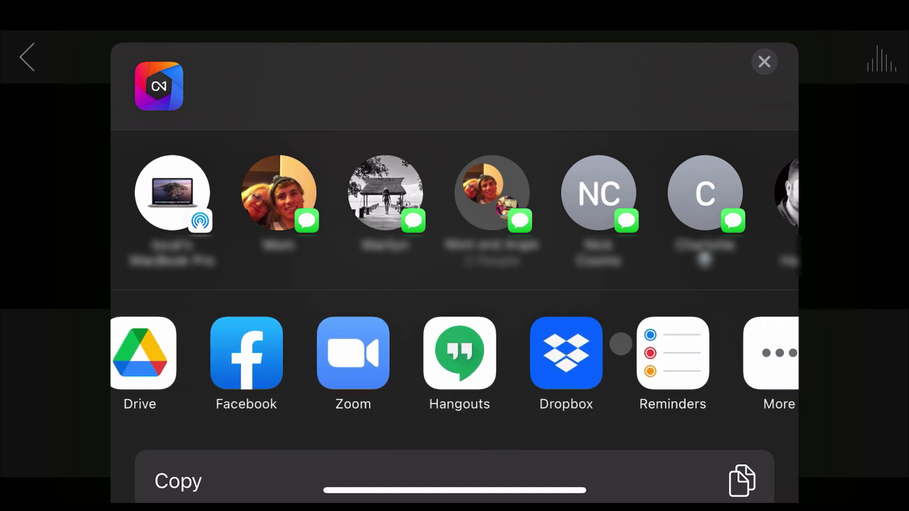